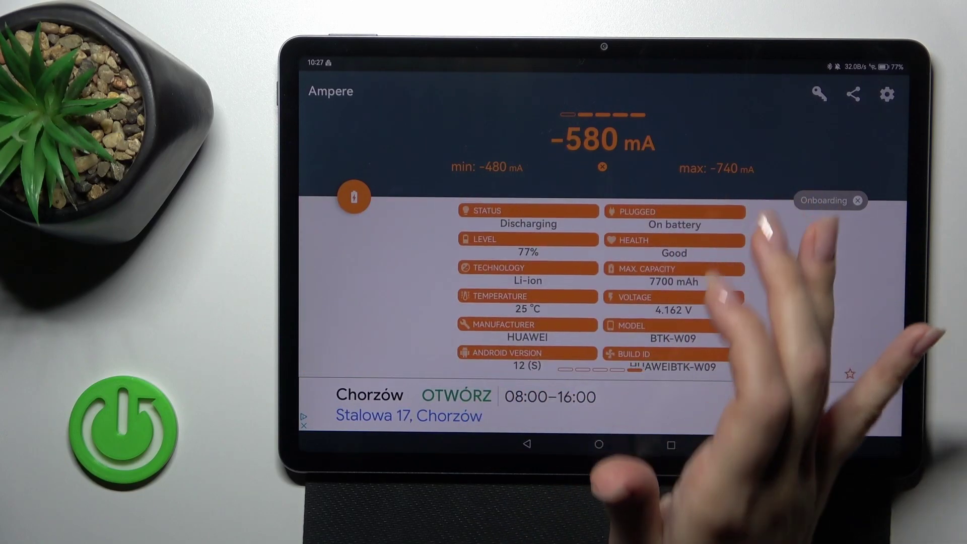
Swipe Ampere away in recent apps to return to the home screen
left_click(668, 446)
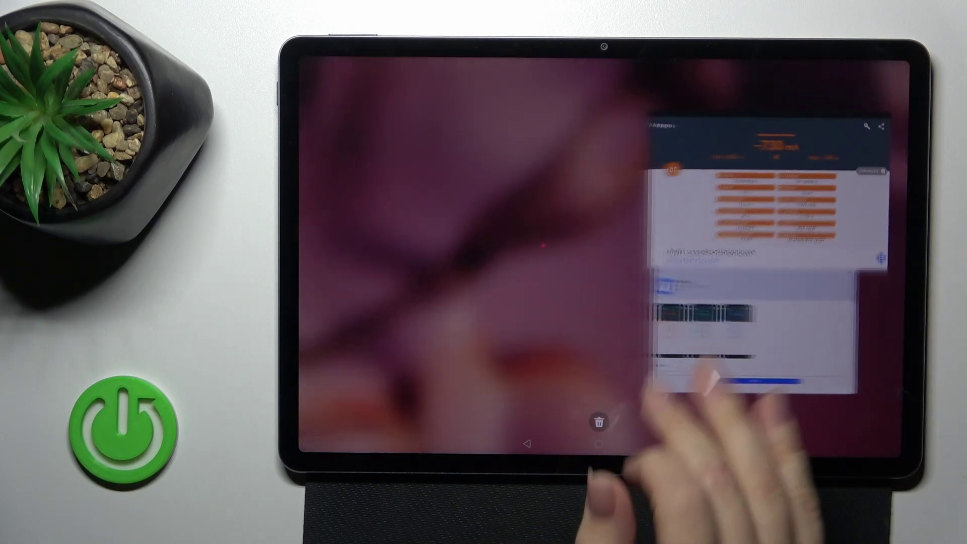
mouse_move(802, 197)
left_mouse_down()
mouse_move(801, 76)
mouse_move(771, 113)
left_mouse_up()
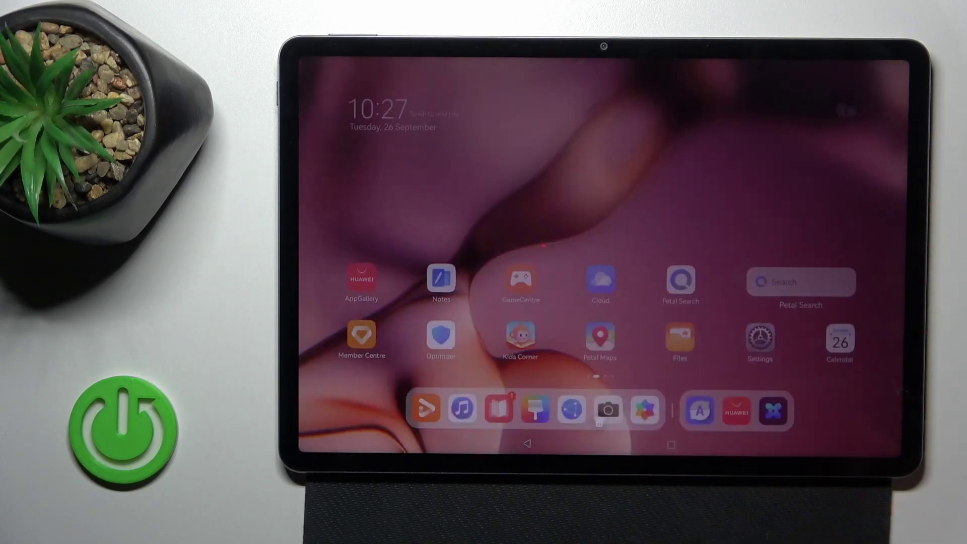